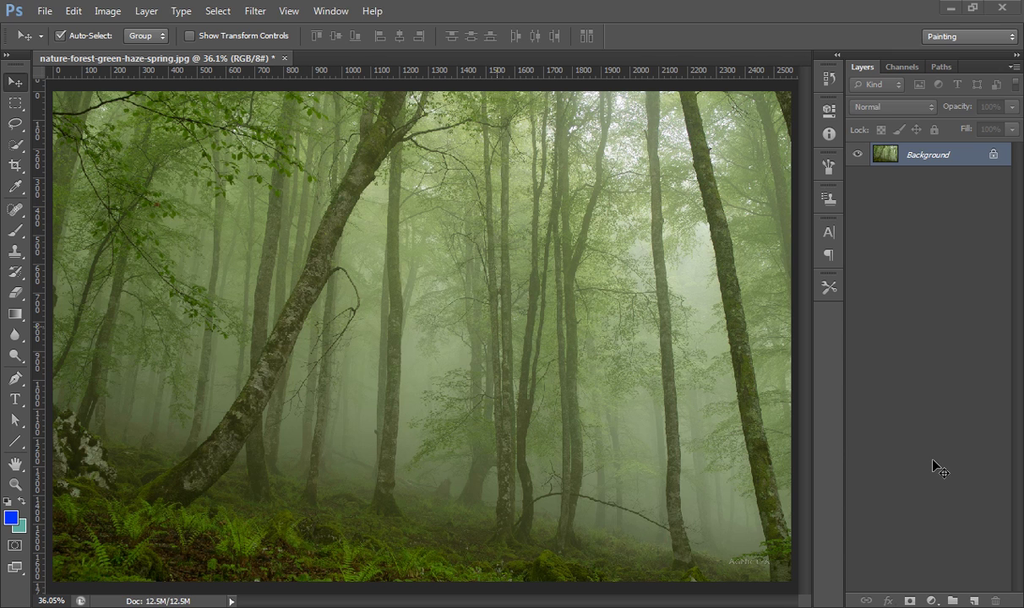
# Step: Add a Gradient Map adjustment layer above the forest photo
pyautogui.click(932, 600)
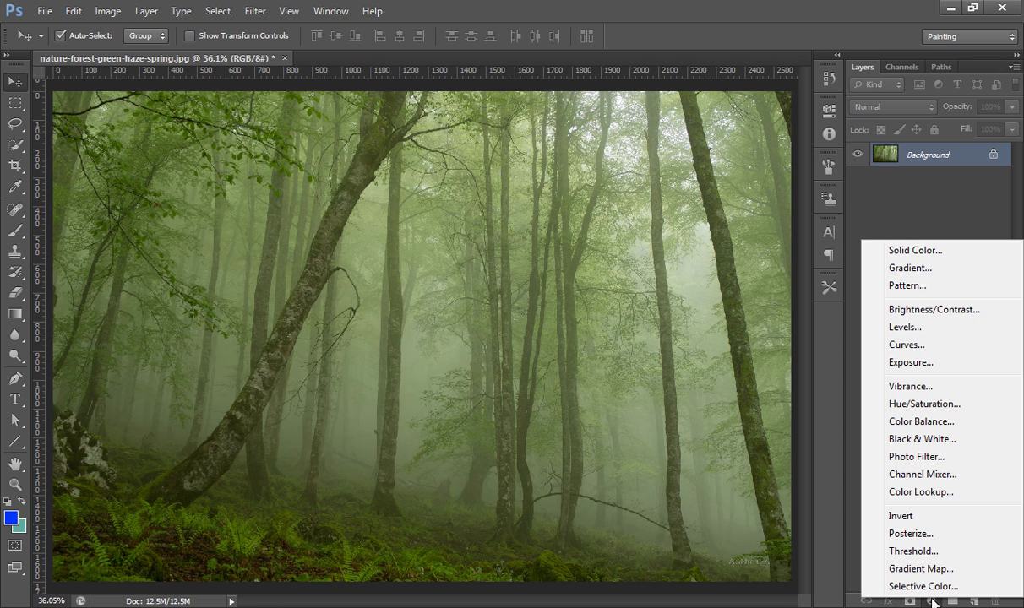
pyautogui.click(887, 568)
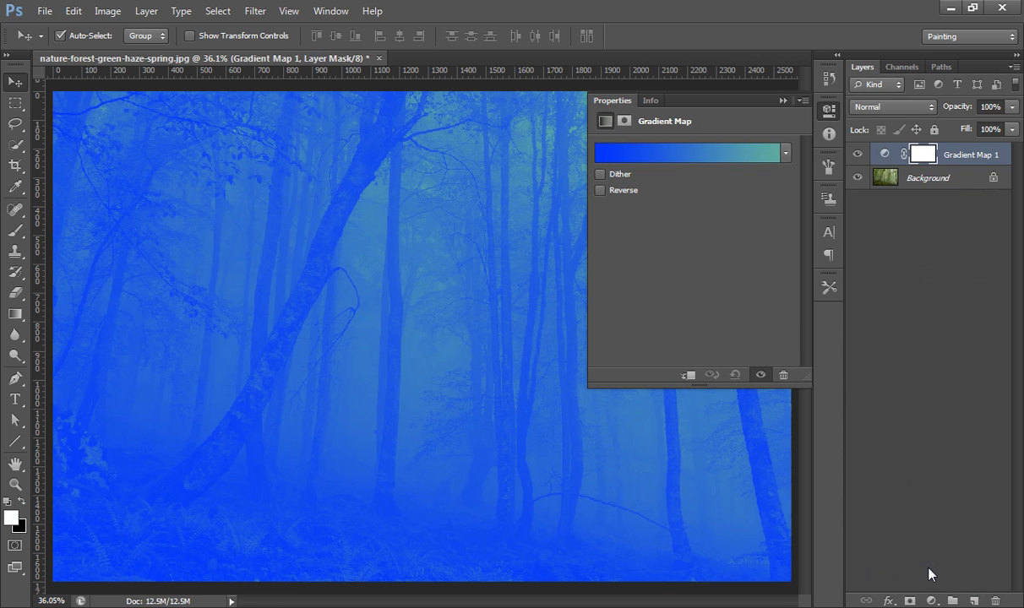
# Step: Replace the Gradient Editor's default presets with the Photographic Toning gradient set
pyautogui.click(714, 153)
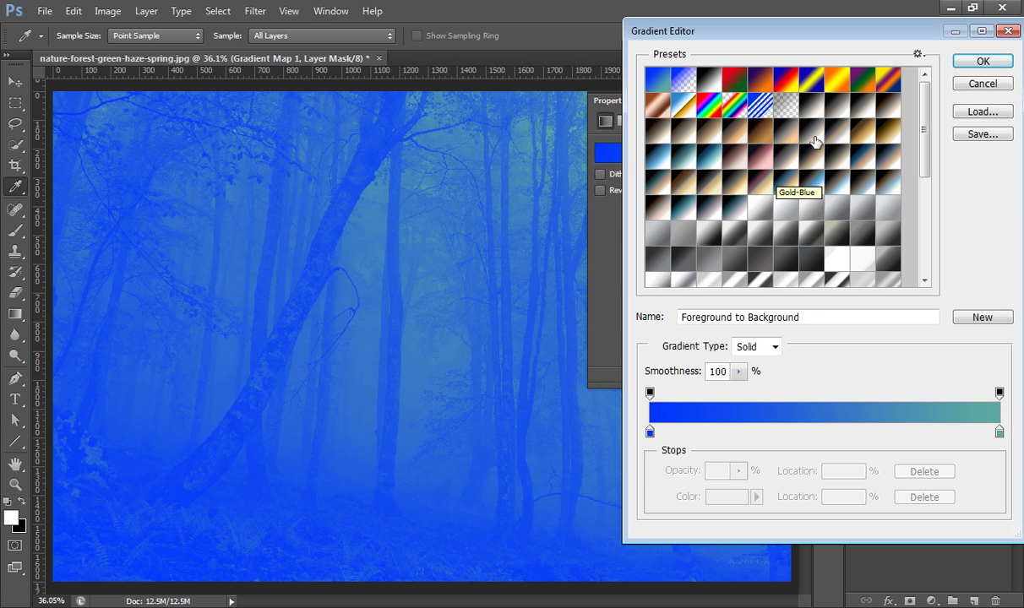
pyautogui.click(918, 56)
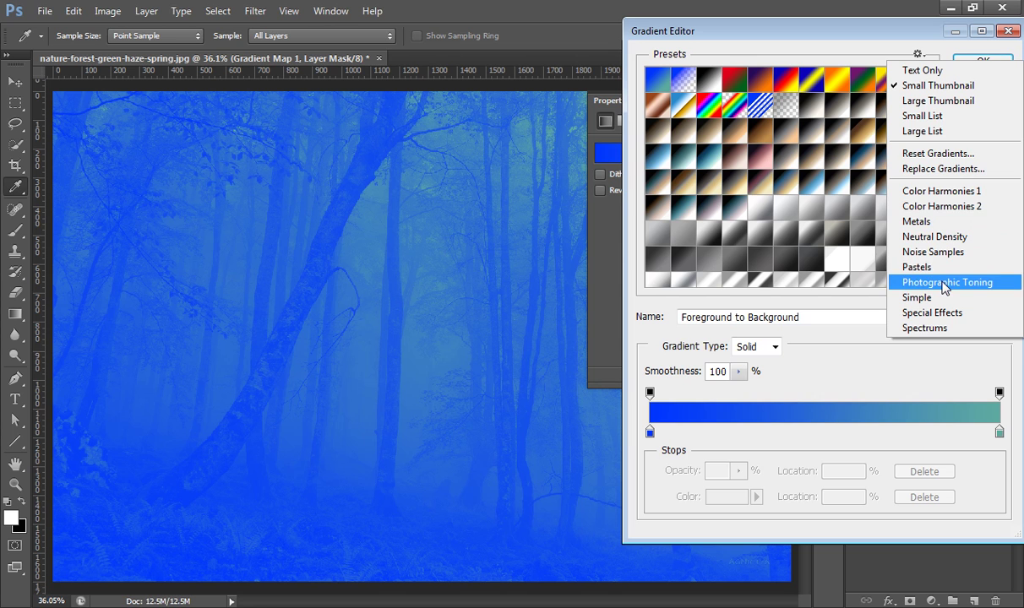
pyautogui.click(944, 283)
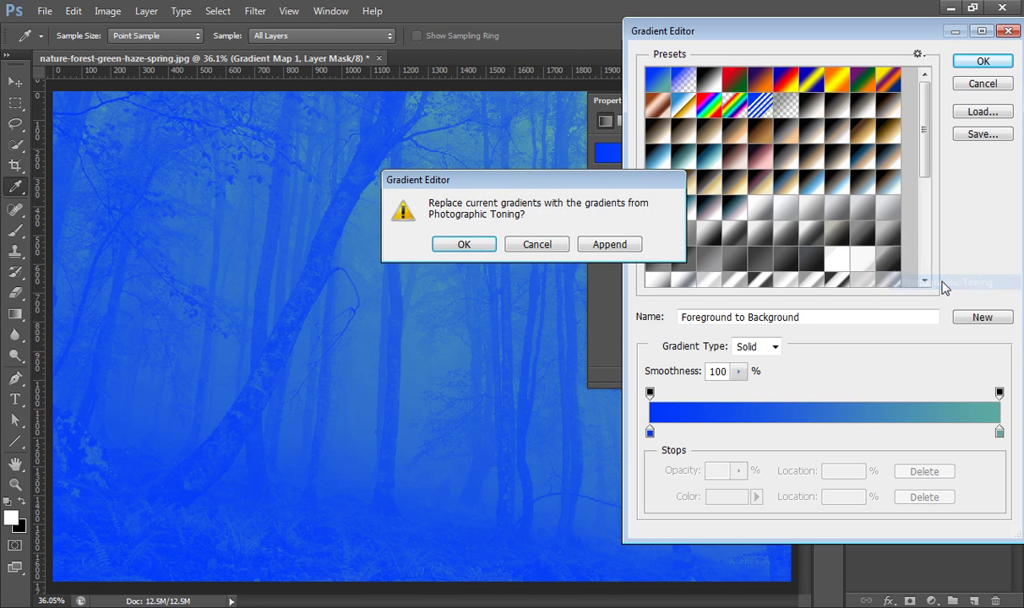
pyautogui.click(463, 244)
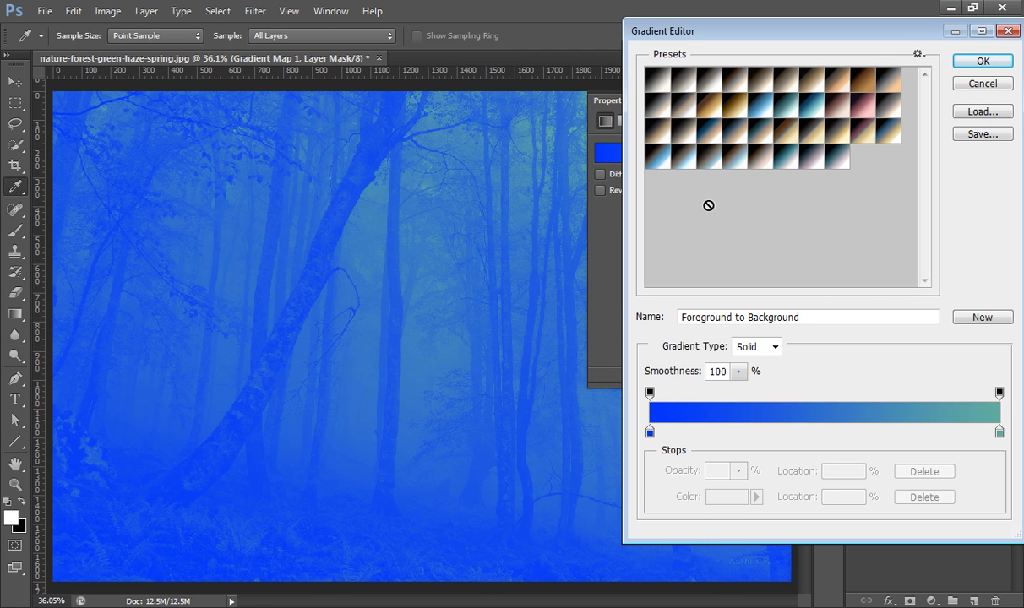
# Step: Preview the Gold, Sepia and Blue toning presets, from Gold 1 through Sepia 4
pyautogui.click(676, 108)
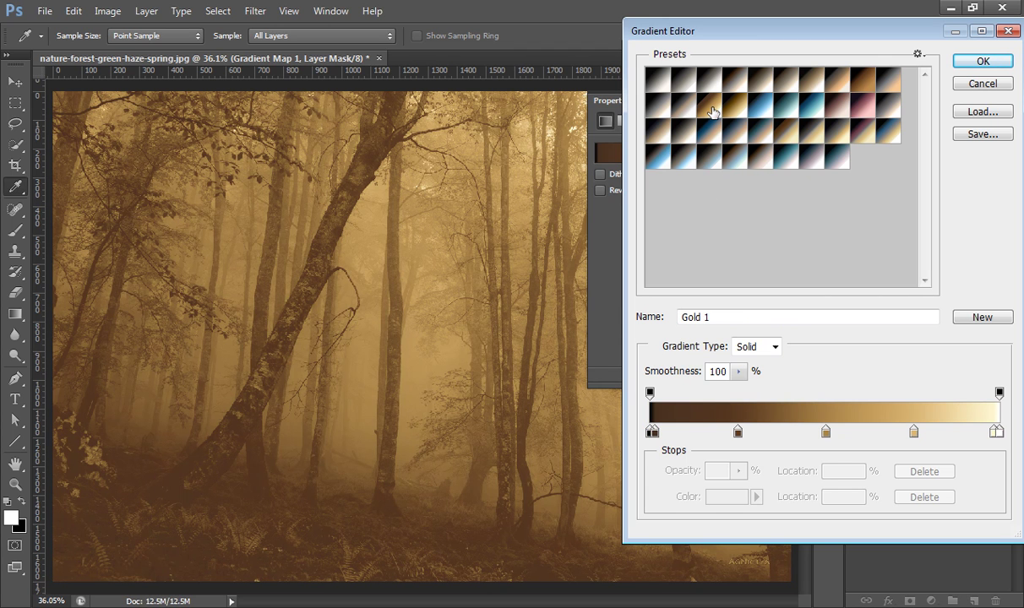
pyautogui.click(690, 106)
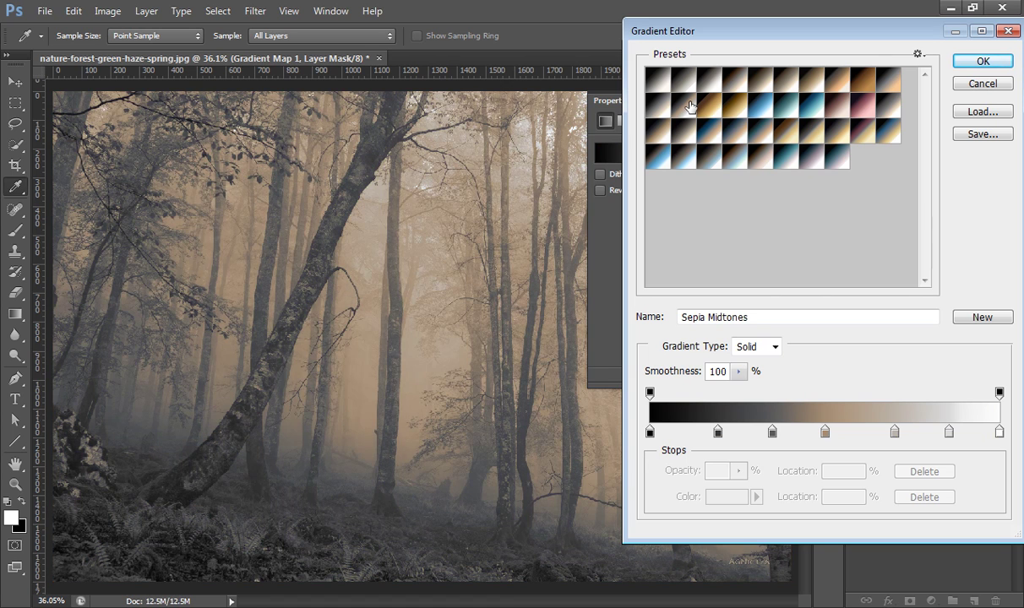
pyautogui.click(668, 108)
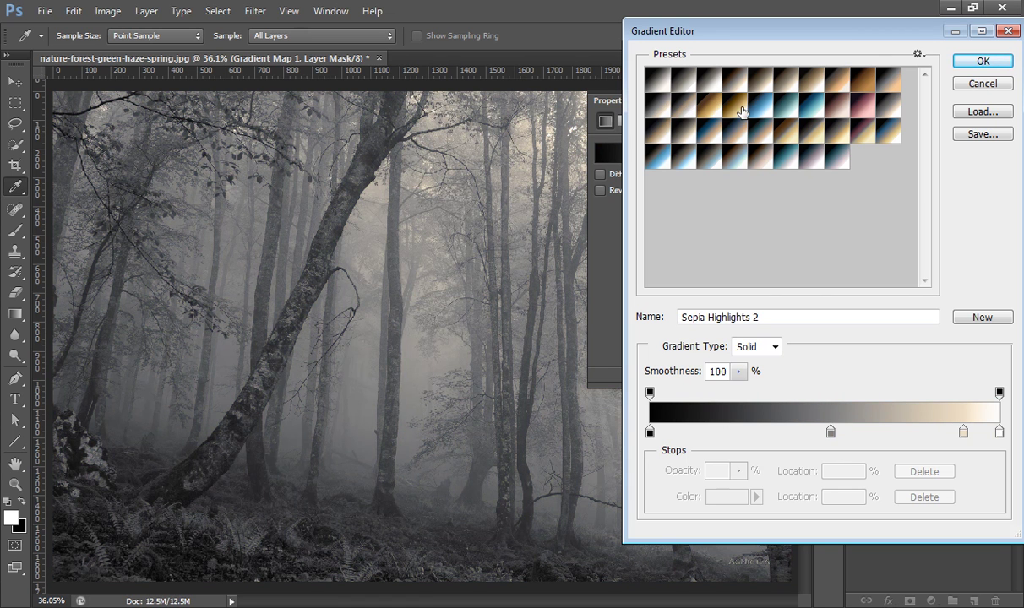
pyautogui.click(705, 106)
pyautogui.click(763, 110)
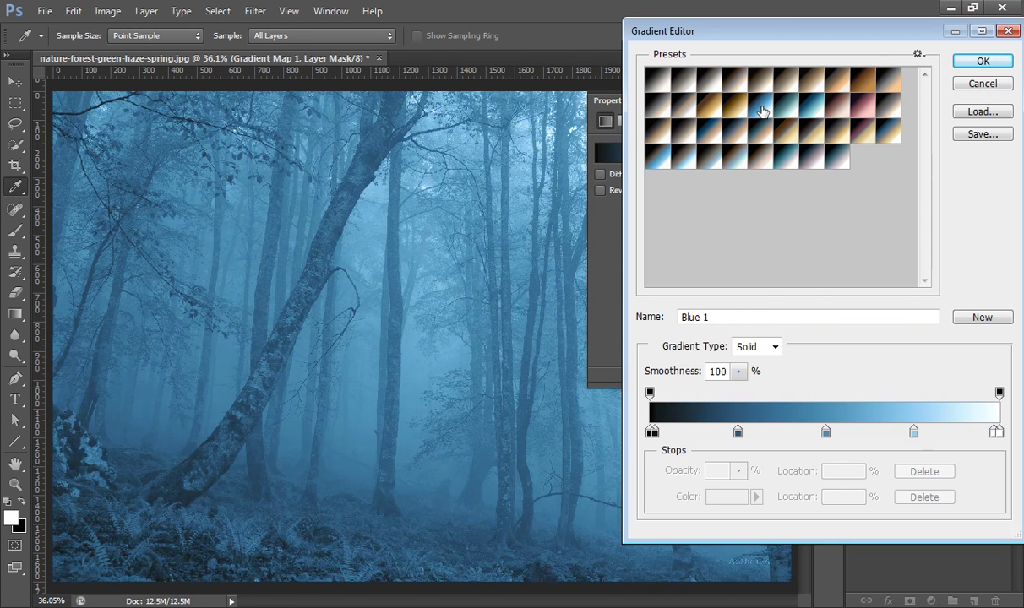
pyautogui.click(785, 104)
pyautogui.click(839, 85)
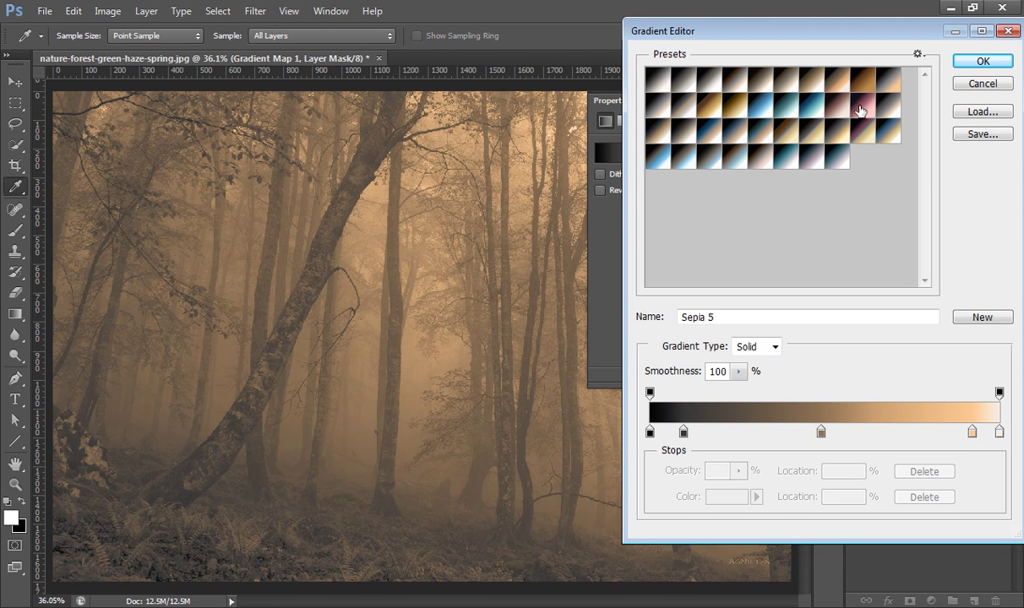
pyautogui.click(815, 86)
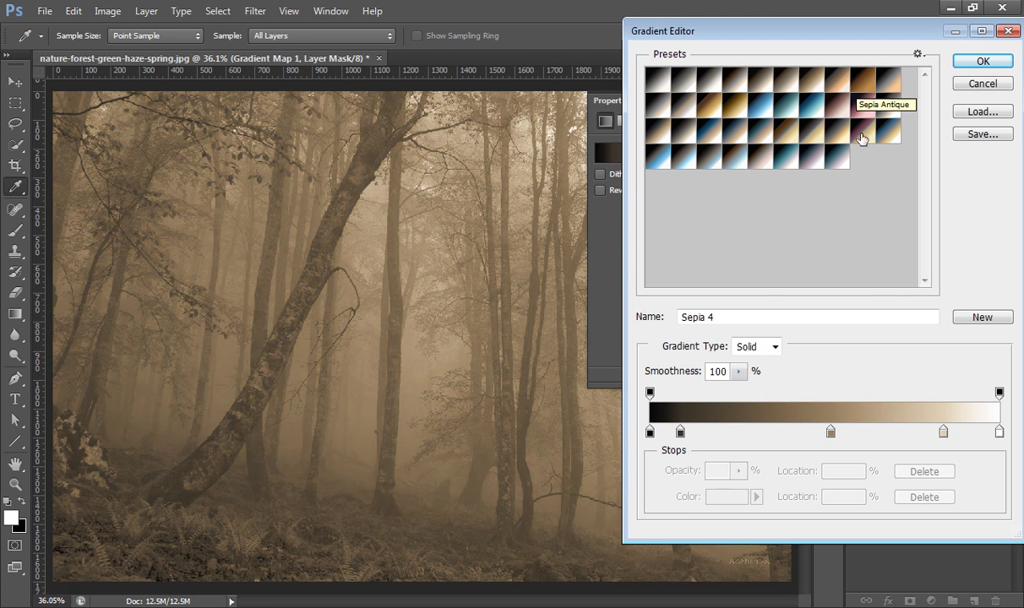
# Step: Preview the Gold-Blue, Gold-Copper, Cobalt-Iron and Copper-Sepia presets, ending on Cyan-Sepia
pyautogui.click(891, 137)
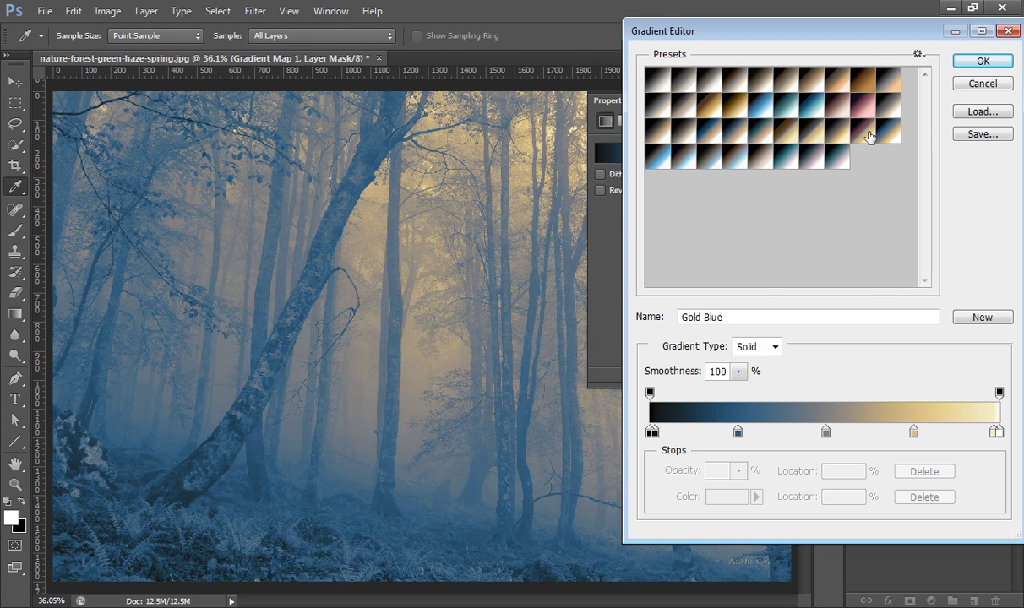
pyautogui.click(824, 128)
pyautogui.click(832, 160)
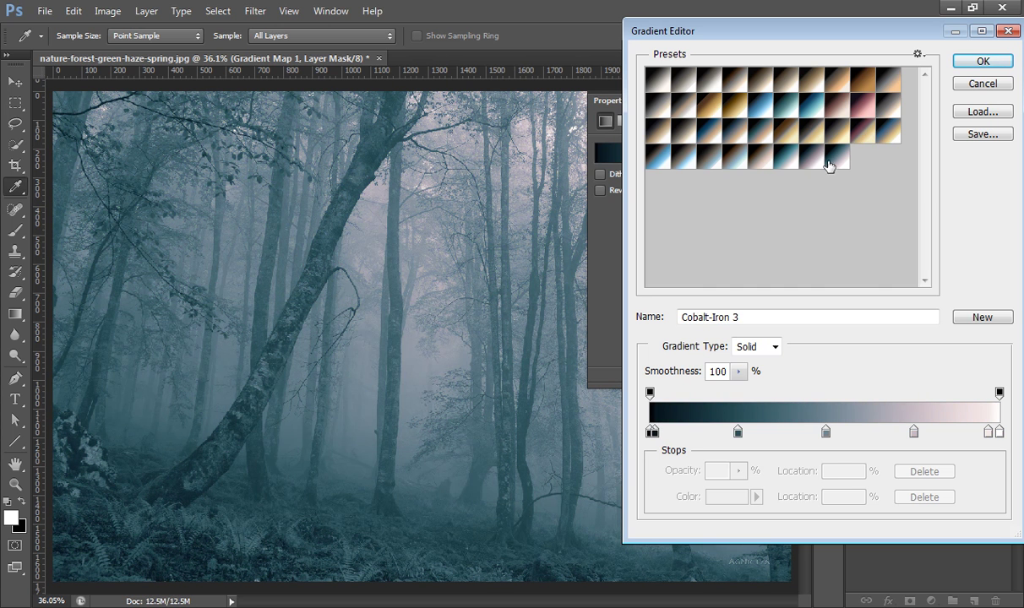
pyautogui.click(808, 165)
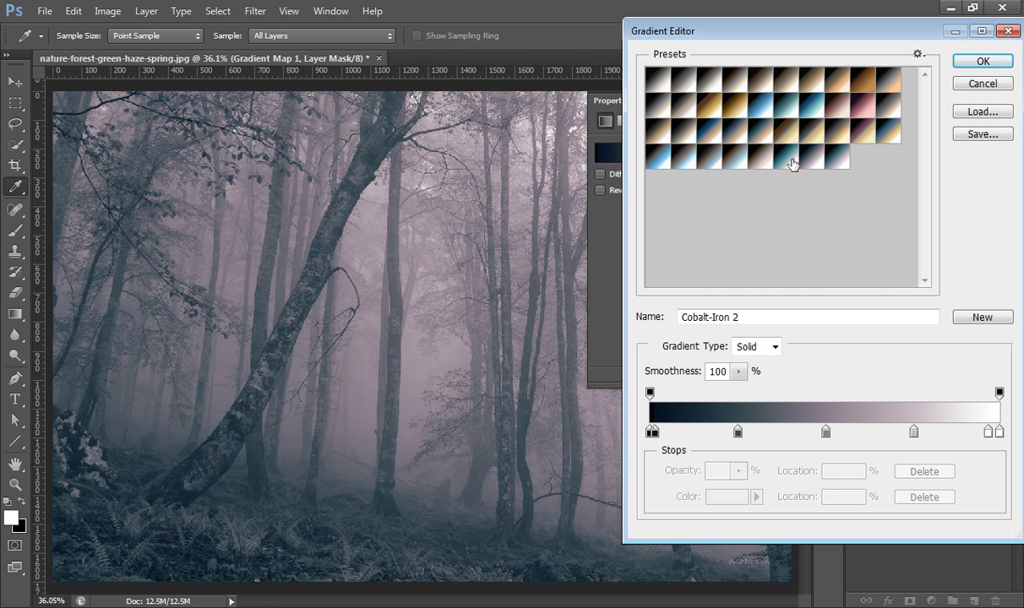
pyautogui.click(787, 163)
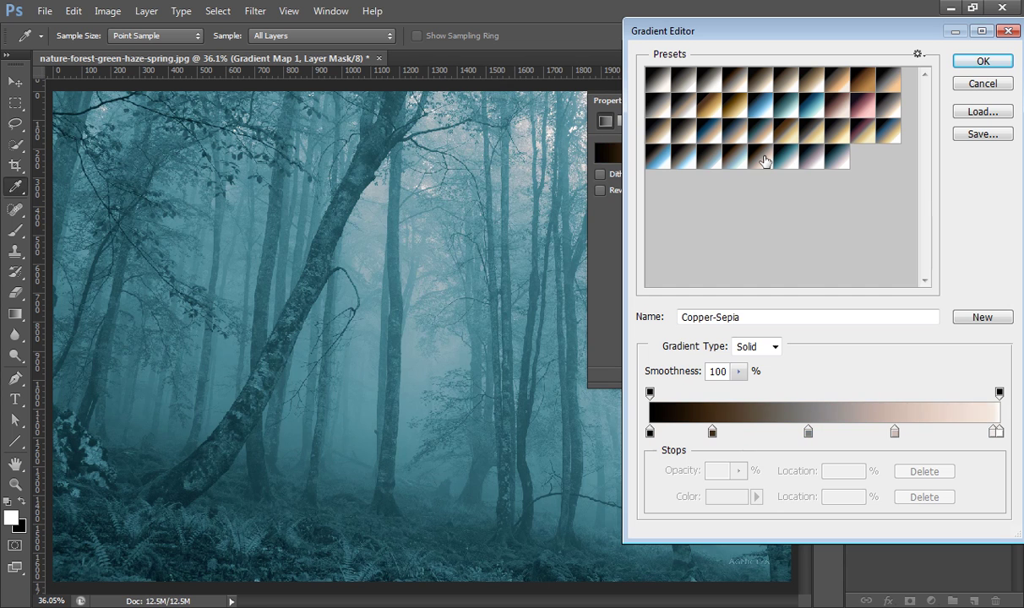
pyautogui.click(764, 160)
pyautogui.click(722, 156)
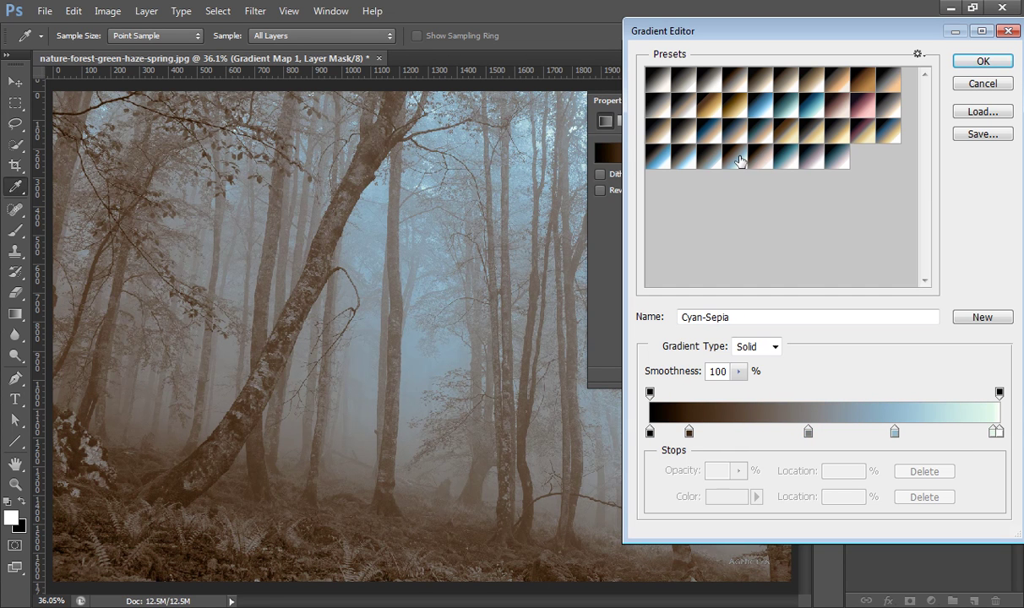
# Step: Apply Copper-Sepia, try and discard a dark red shadow stop, and commit the gradient
pyautogui.click(763, 162)
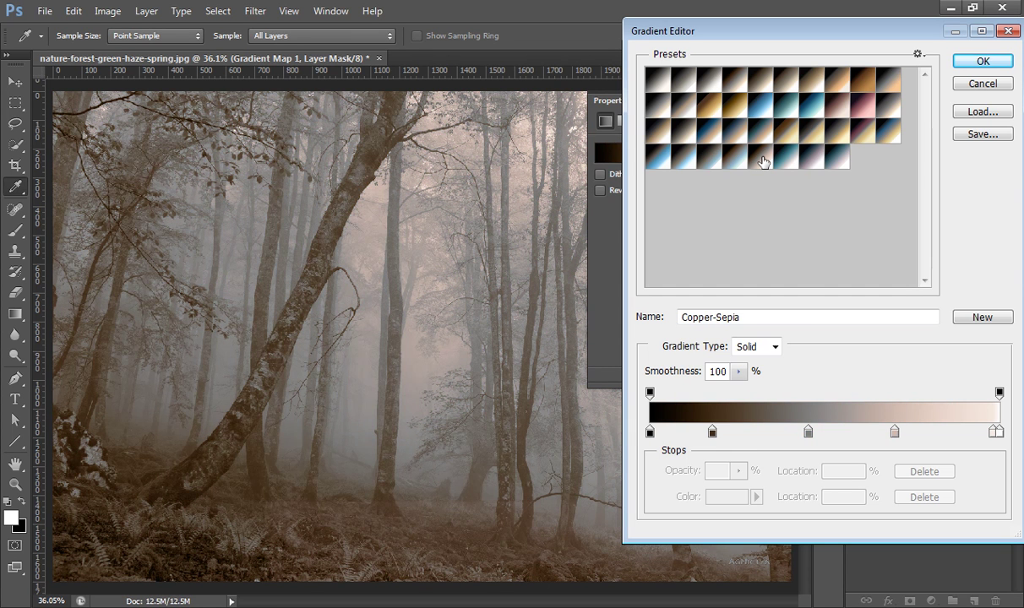
pyautogui.click(650, 434)
pyautogui.doubleClick(650, 434)
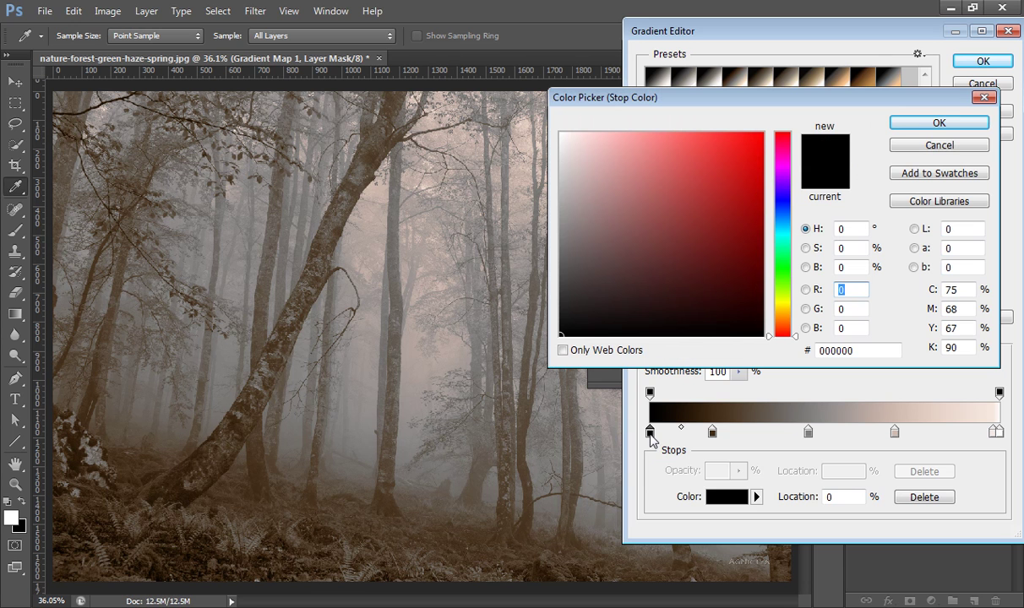
pyautogui.click(731, 269)
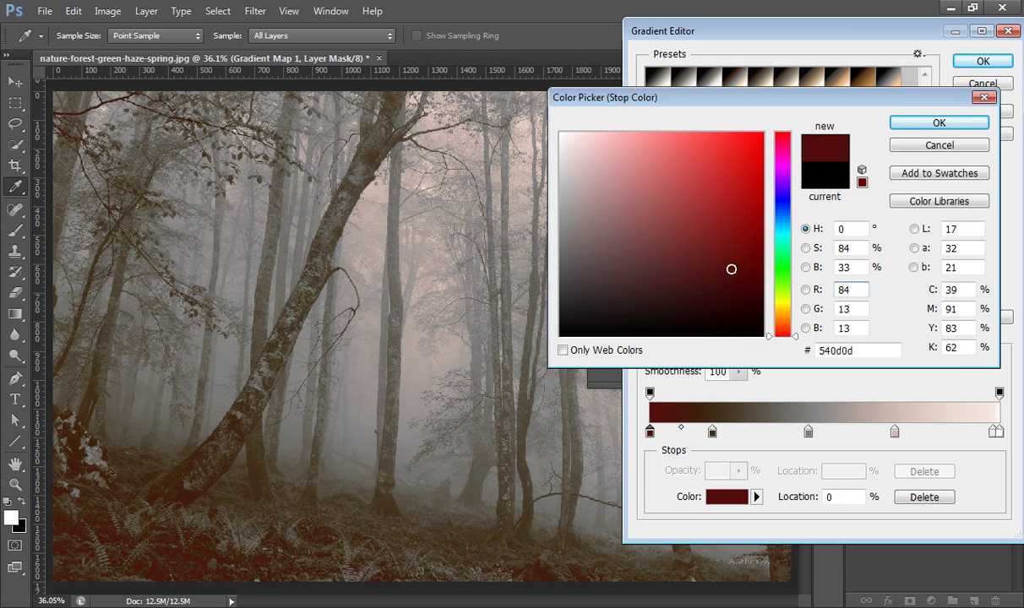
pyautogui.click(939, 146)
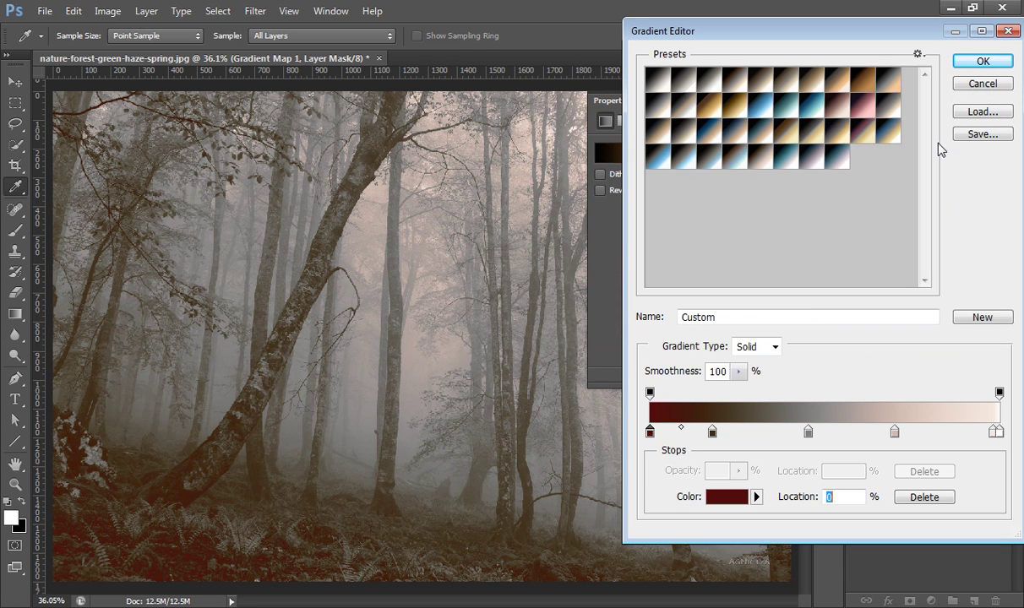
pyautogui.click(978, 67)
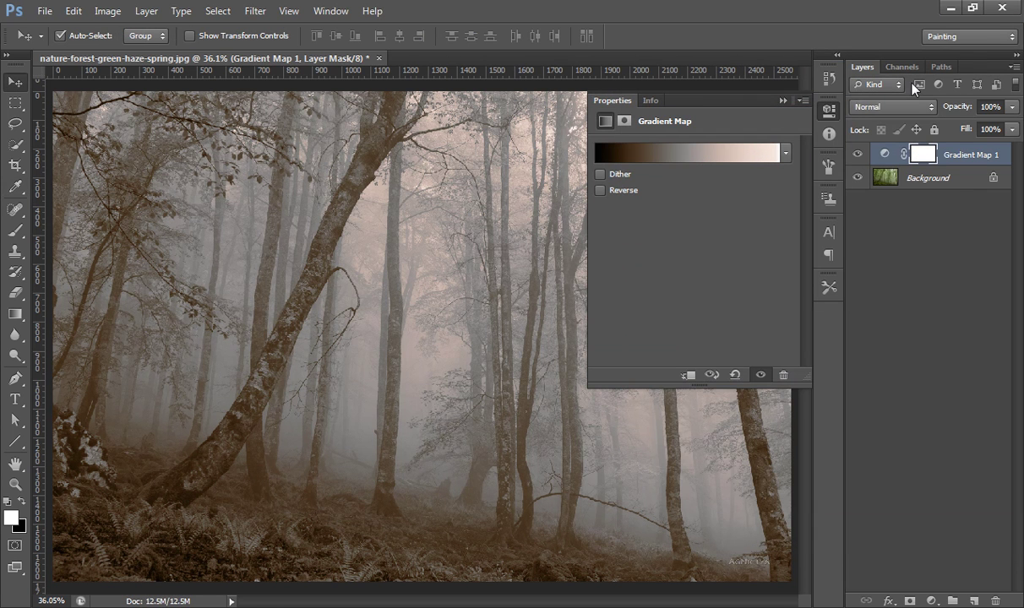
# Step: Toggle the Gradient Map 1 toning on and off to compare with the original photo
pyautogui.click(783, 100)
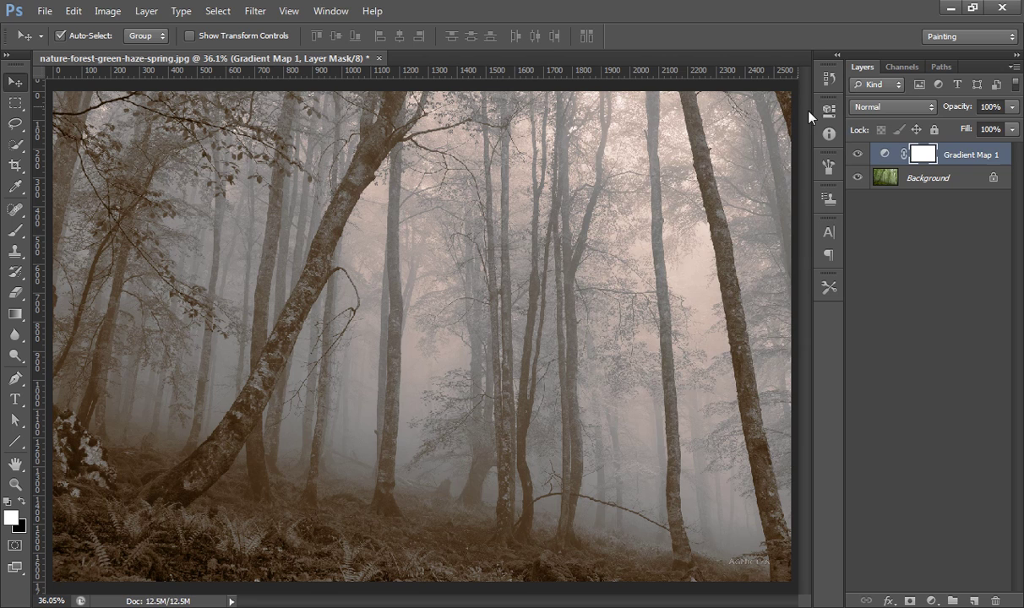
pyautogui.click(857, 155)
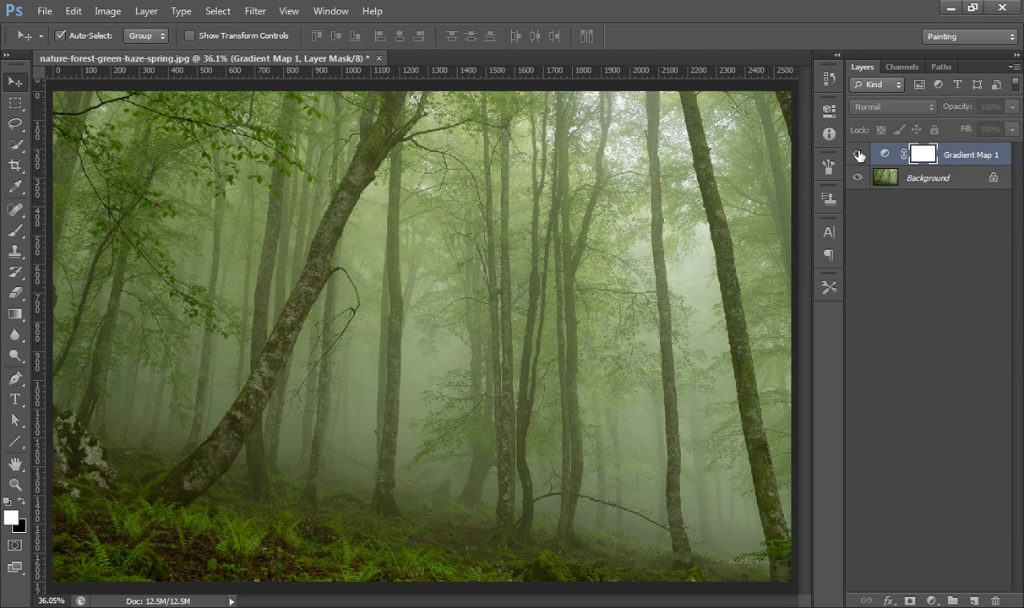
pyautogui.click(858, 155)
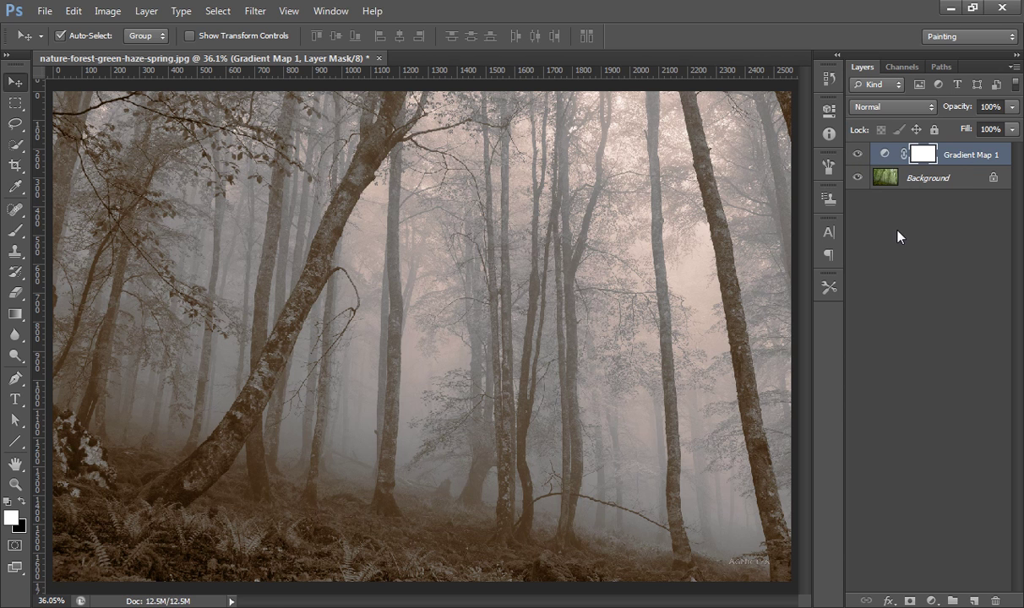
pyautogui.click(859, 155)
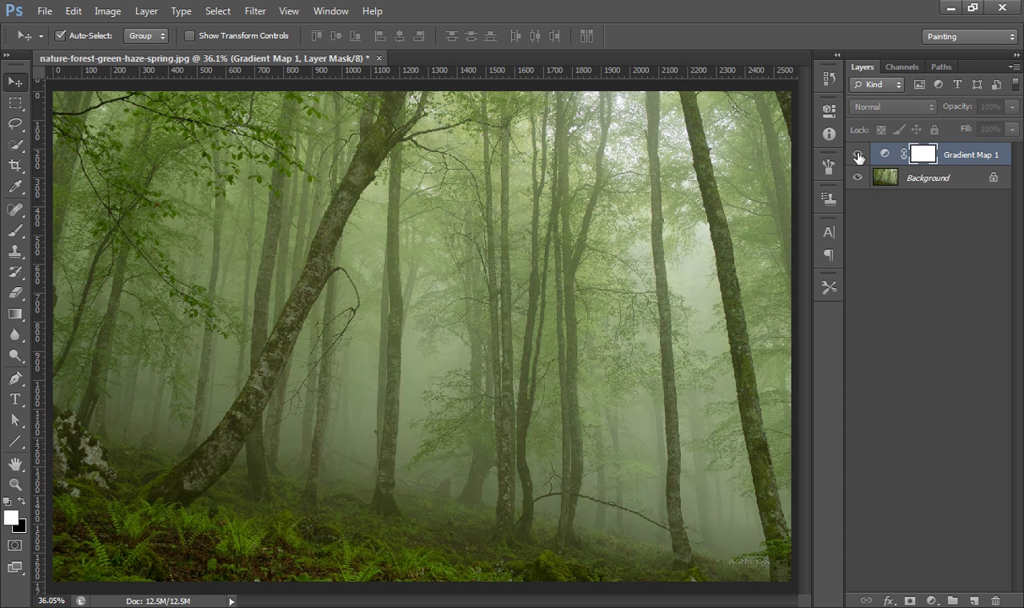
pyautogui.click(858, 154)
pyautogui.click(858, 155)
pyautogui.click(858, 155)
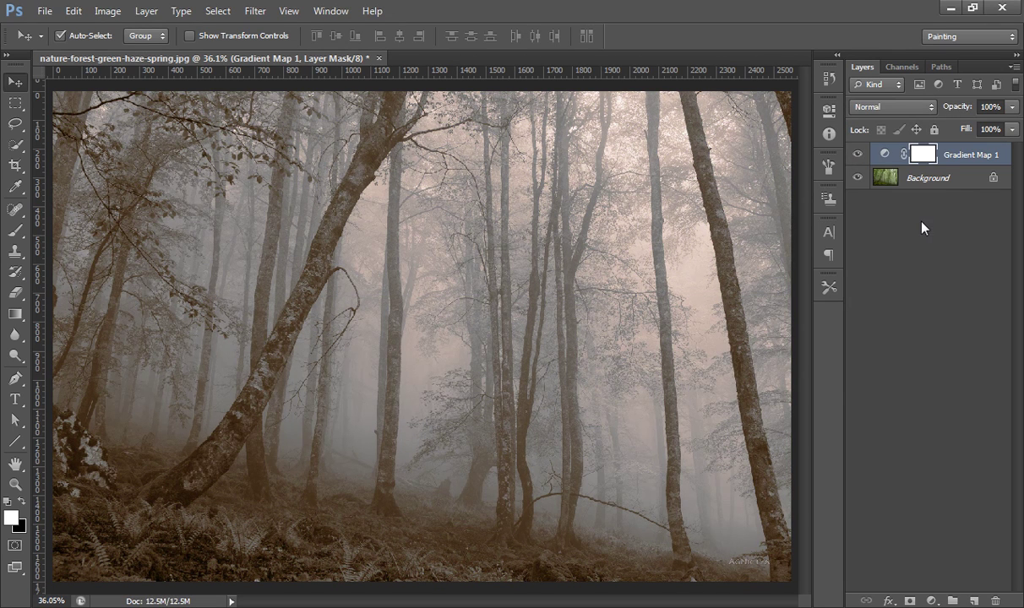
# Step: Select the Background layer and hide Gradient Map 1
pyautogui.click(944, 178)
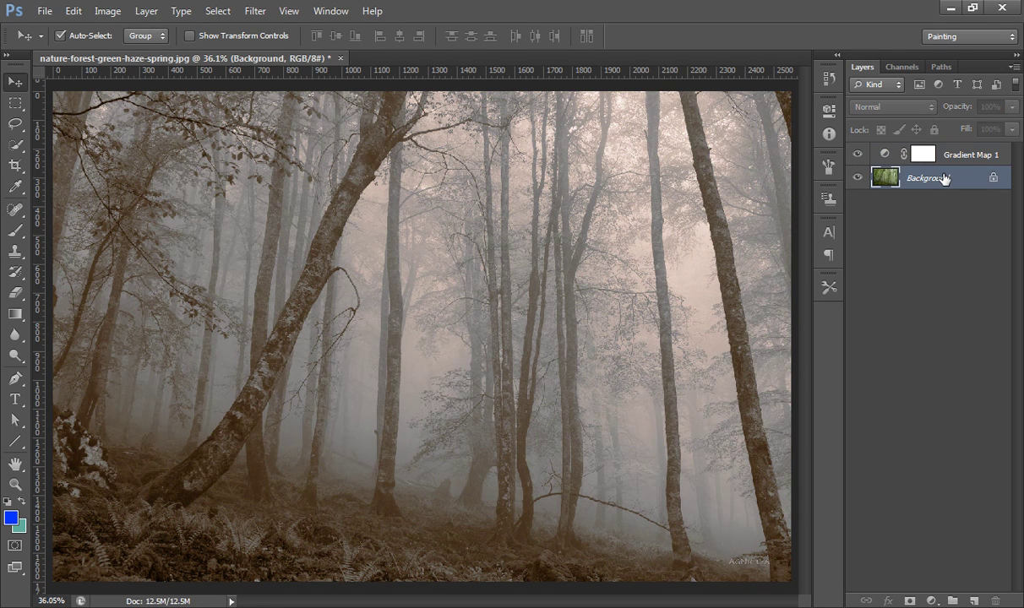
pyautogui.keyDown('alt'); pyautogui.click(859, 178); pyautogui.keyUp('alt')
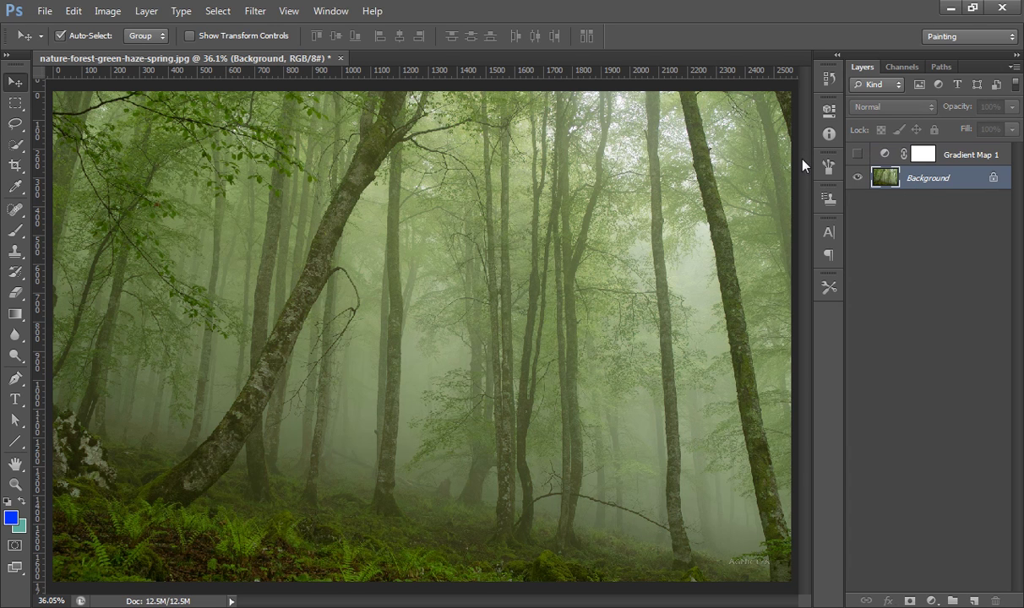
pyautogui.click(257, 12)
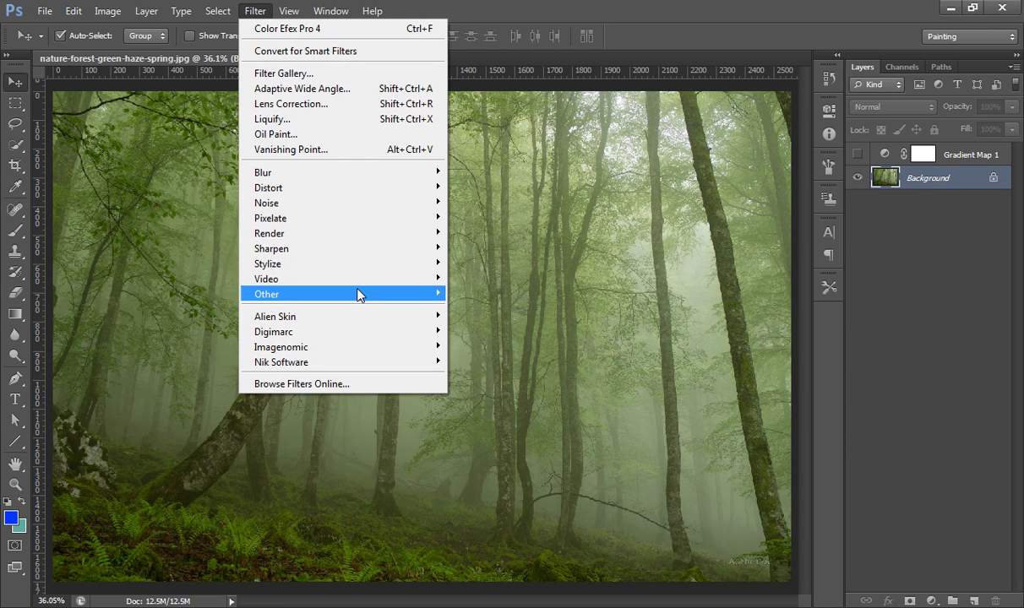
# Step: Launch Alien Skin Exposure 5 and filter its presets to the B&W Split Toning group
pyautogui.moveTo(367, 314)
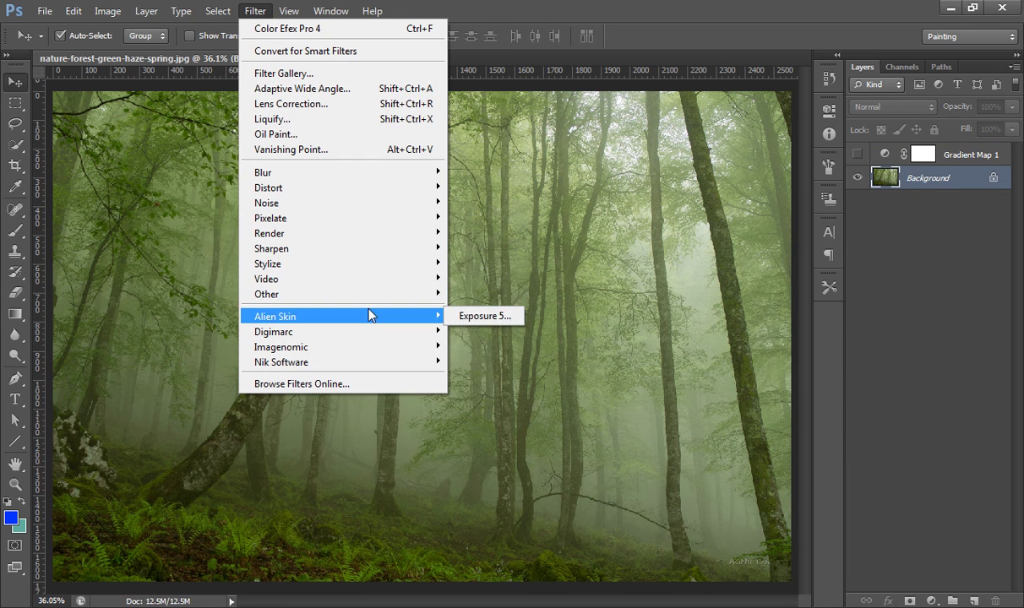
pyautogui.click(462, 320)
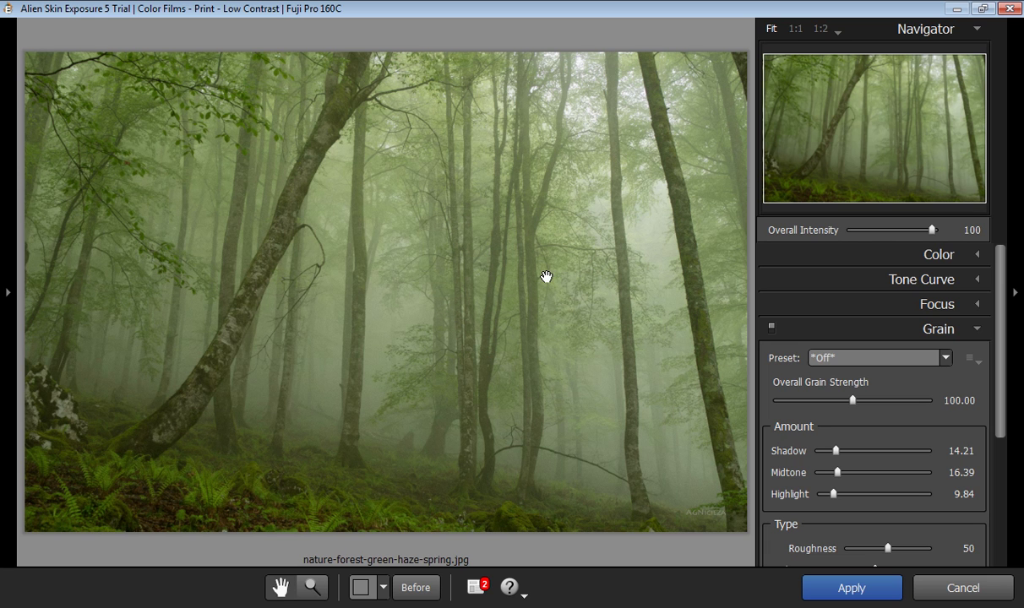
pyautogui.moveTo(4, 291)
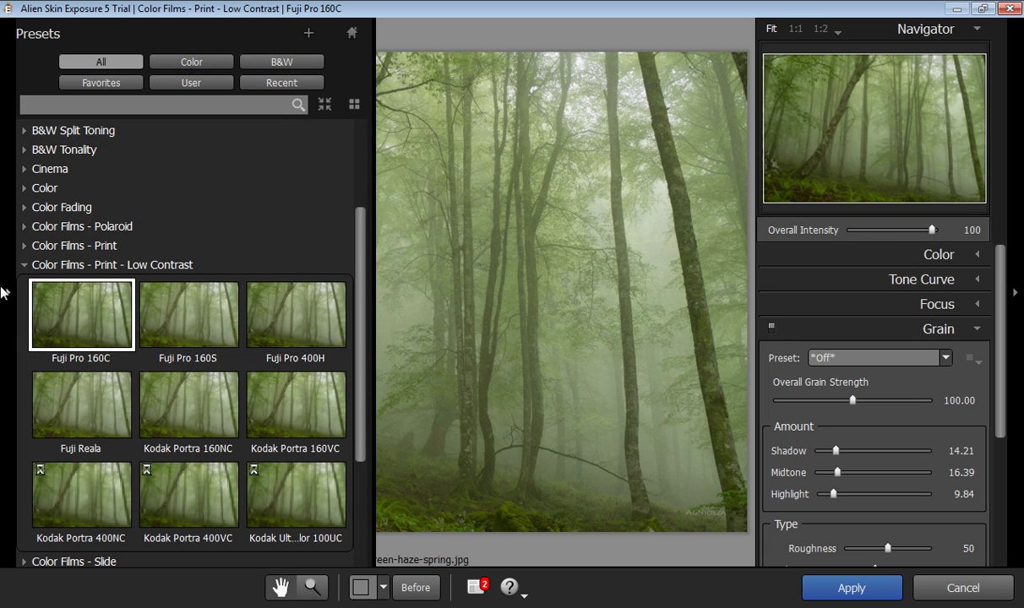
pyautogui.click(24, 265)
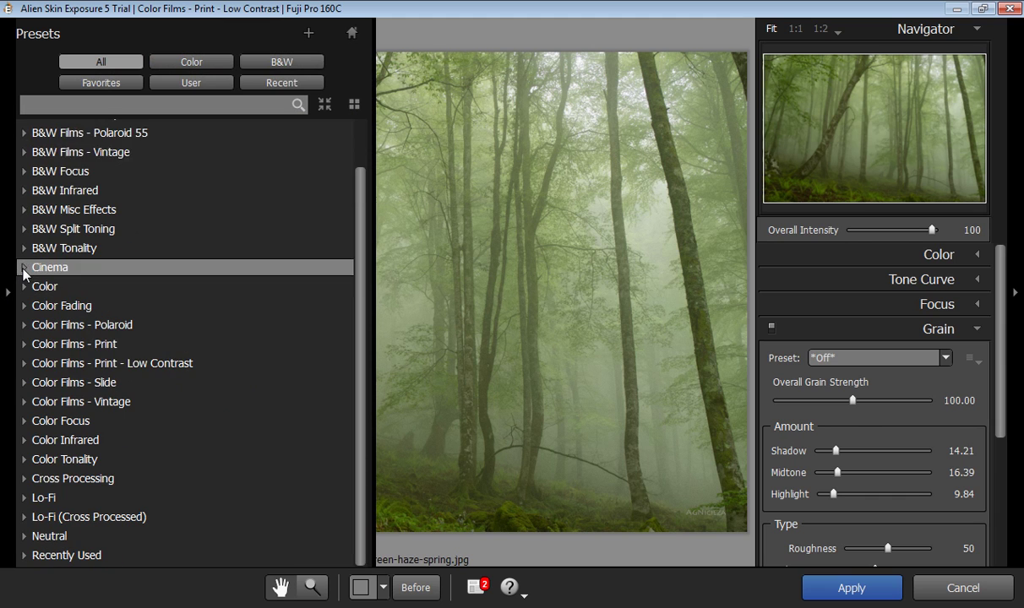
pyautogui.click(305, 66)
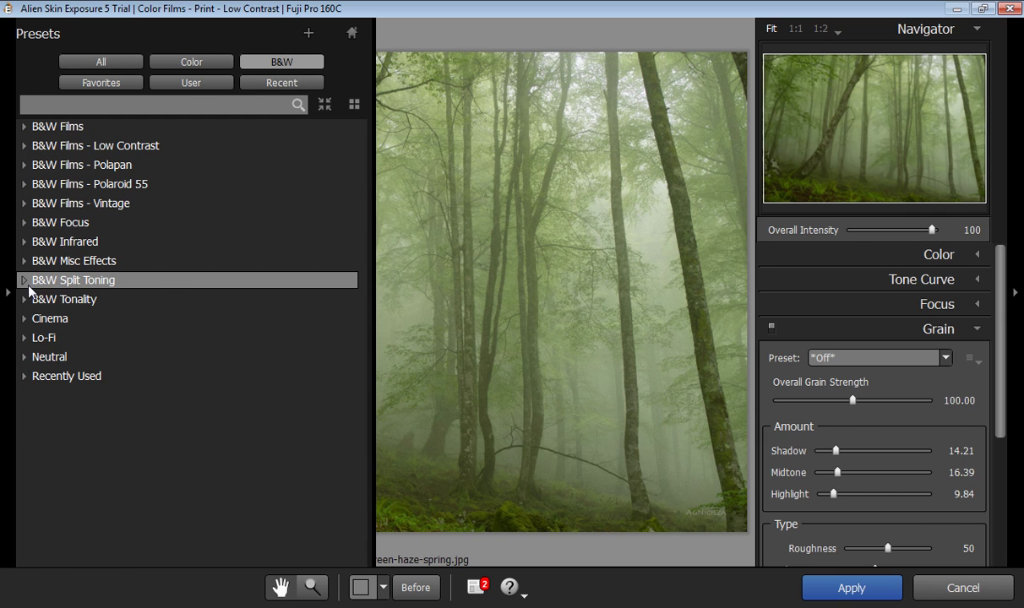
pyautogui.click(28, 287)
# Step: Compare Selenium - Split Brown, Sepia - Cream and Sepia - Soft presets, settling on Sepia - Cream
pyautogui.scroll(-3, 369, 268)
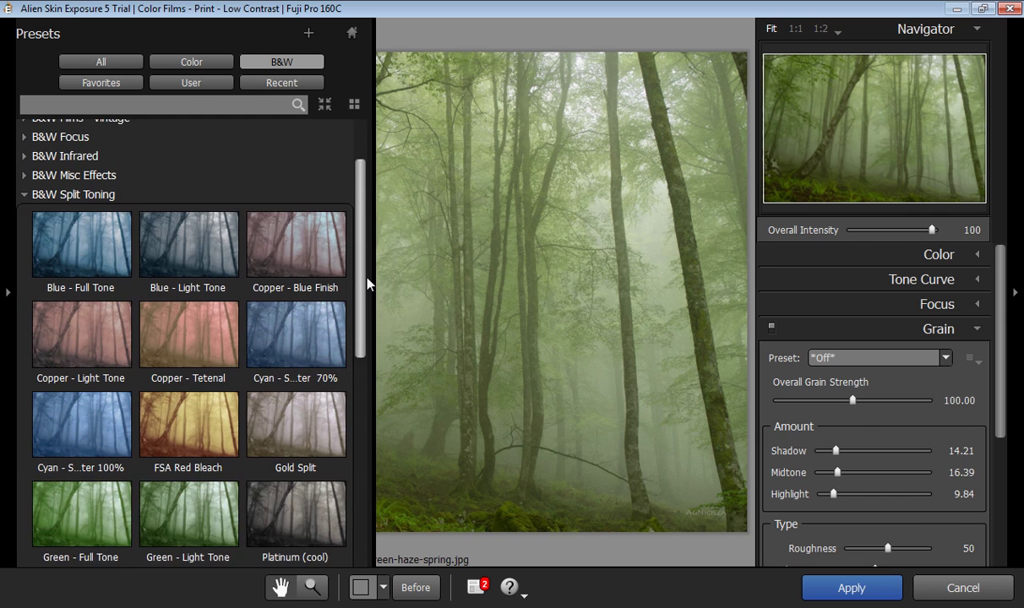
pyautogui.scroll(-2, 369, 291)
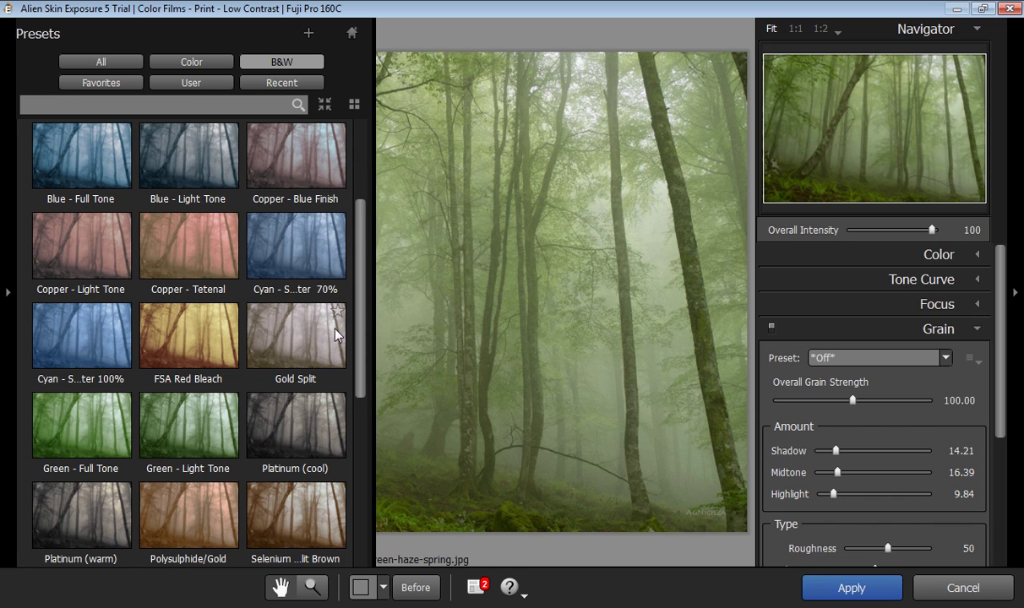
pyautogui.moveTo(356, 275); pyautogui.dragTo(356, 438)
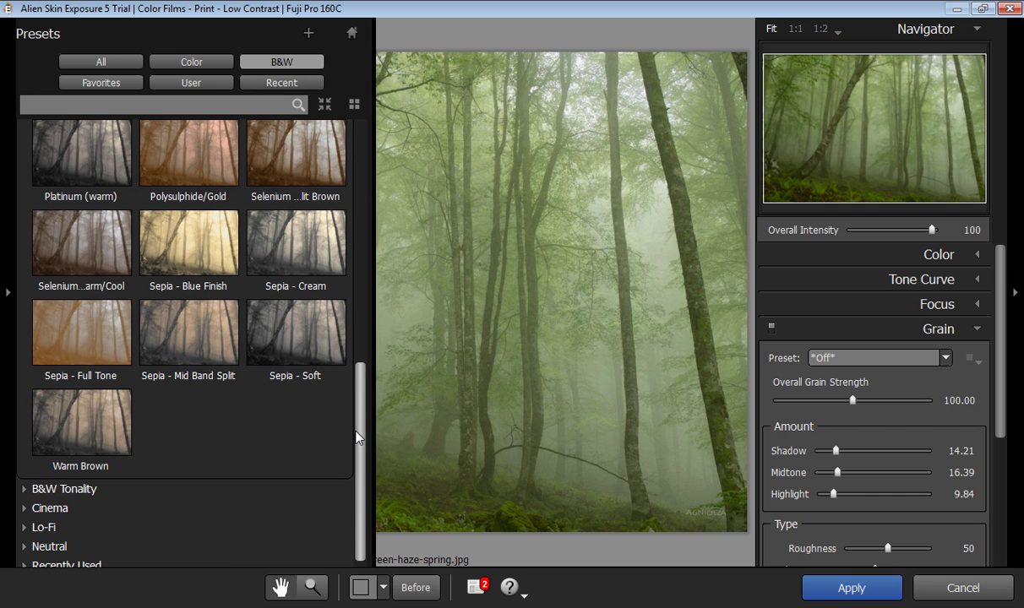
pyautogui.scroll(1, 357, 438)
pyautogui.click(302, 200)
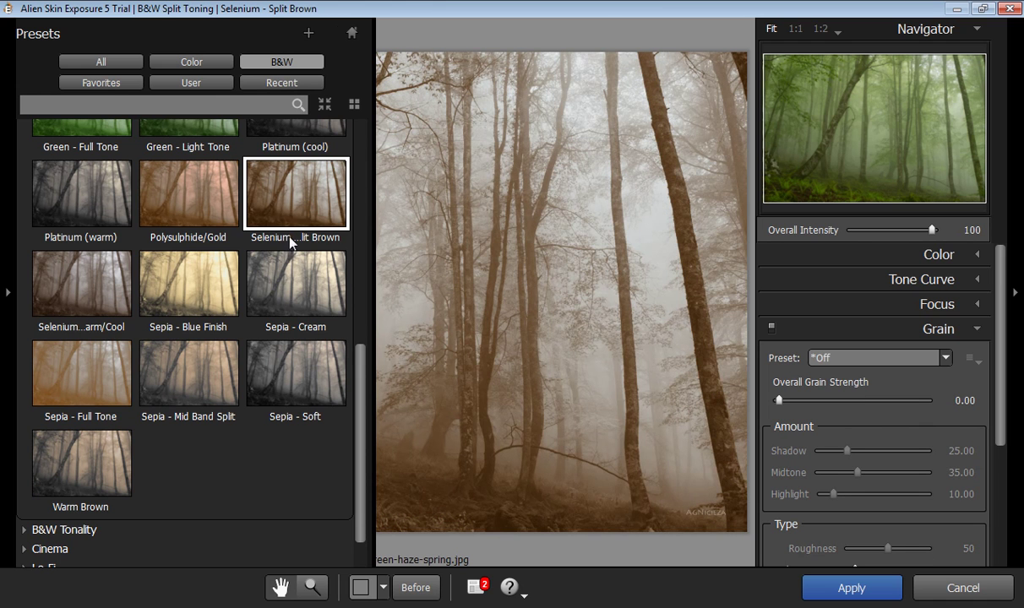
pyautogui.click(287, 283)
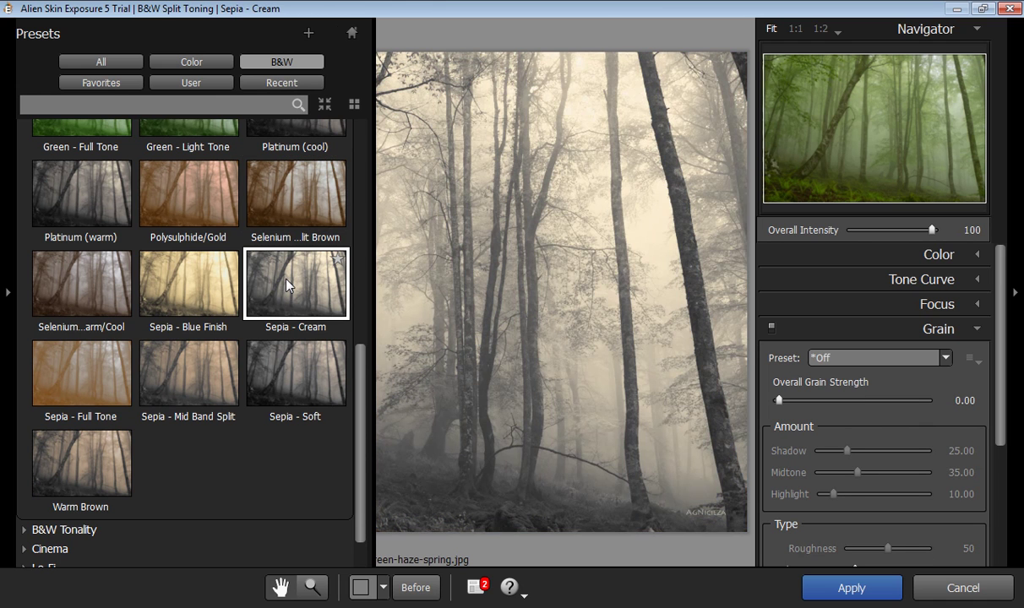
pyautogui.click(273, 383)
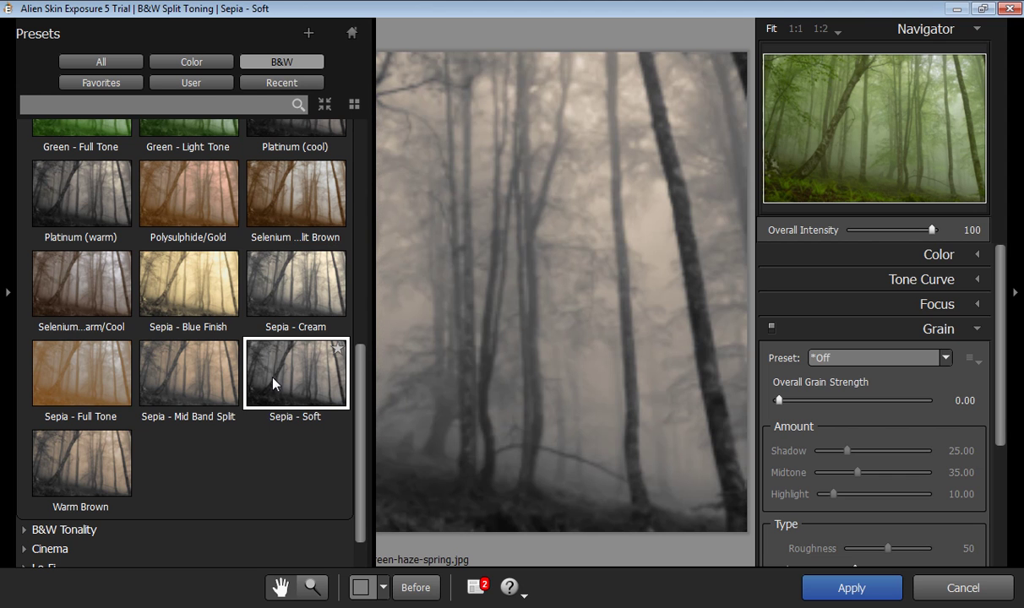
pyautogui.click(278, 309)
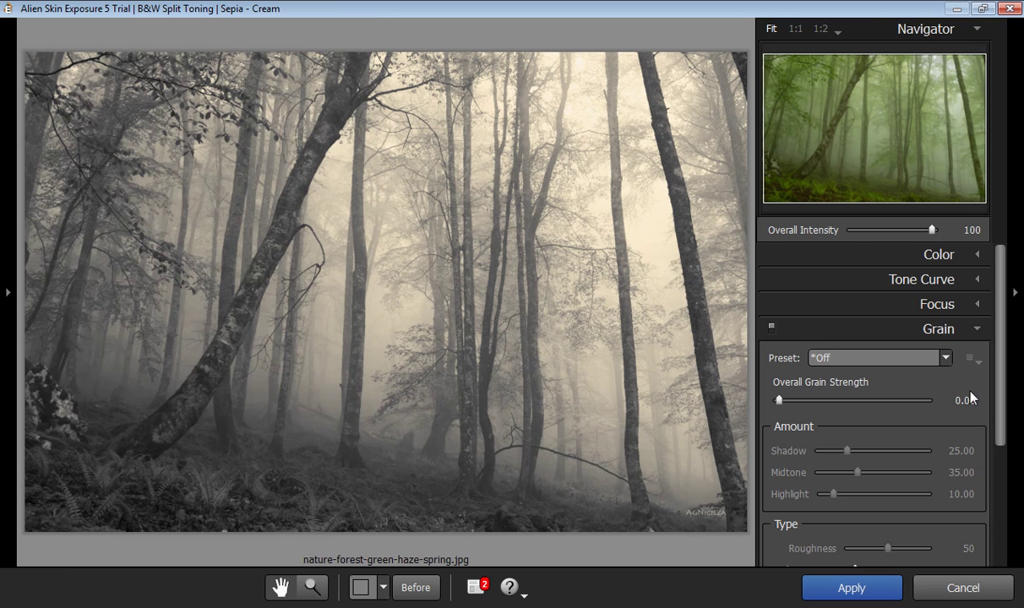
# Step: Raise the vignette Amount from 0 to 37 to darken the photo's edges
pyautogui.click(977, 332)
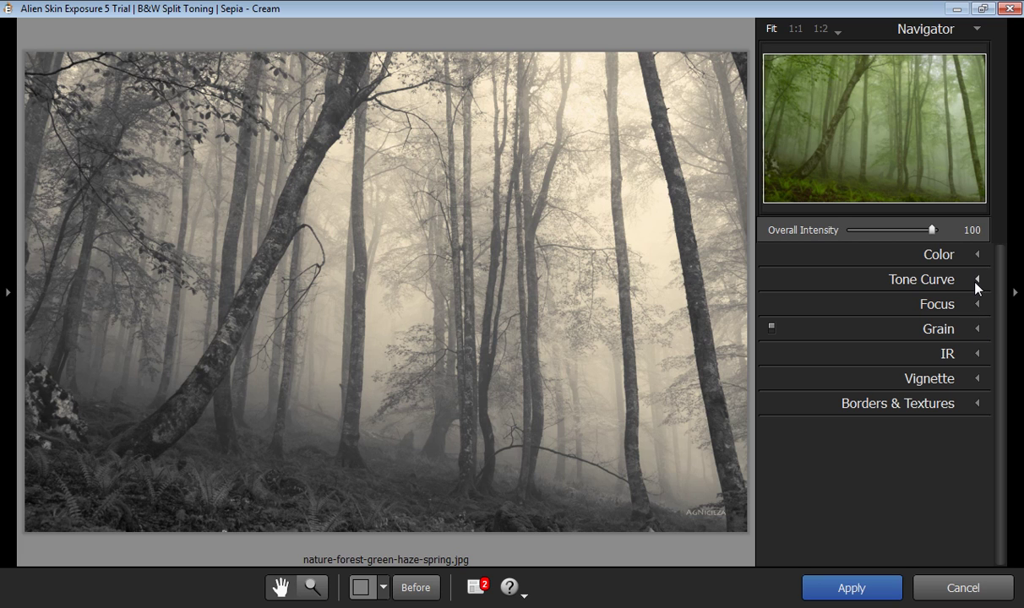
pyautogui.click(980, 386)
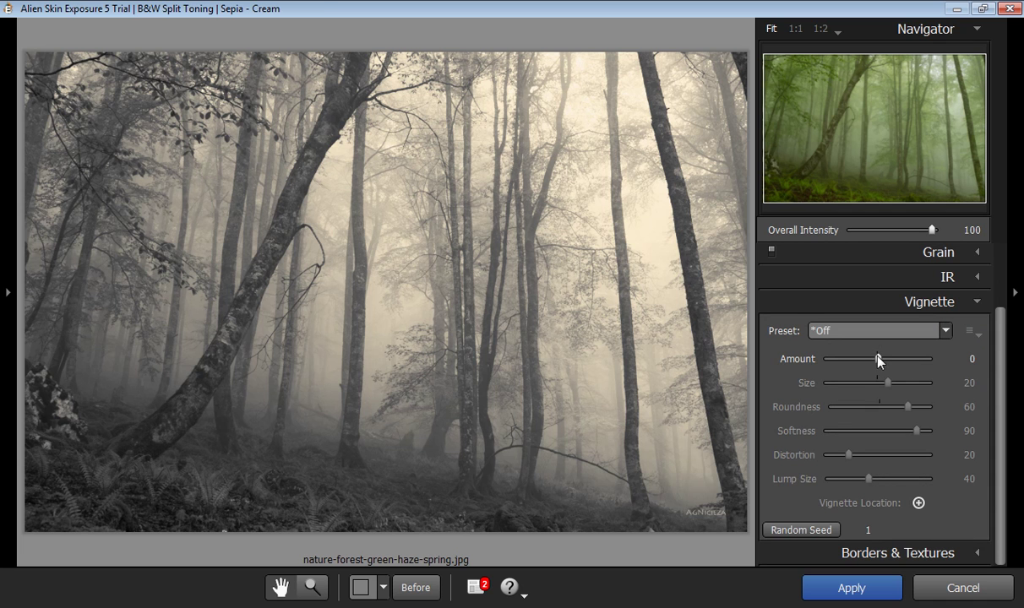
pyautogui.moveTo(878, 358); pyautogui.dragTo(897, 364)
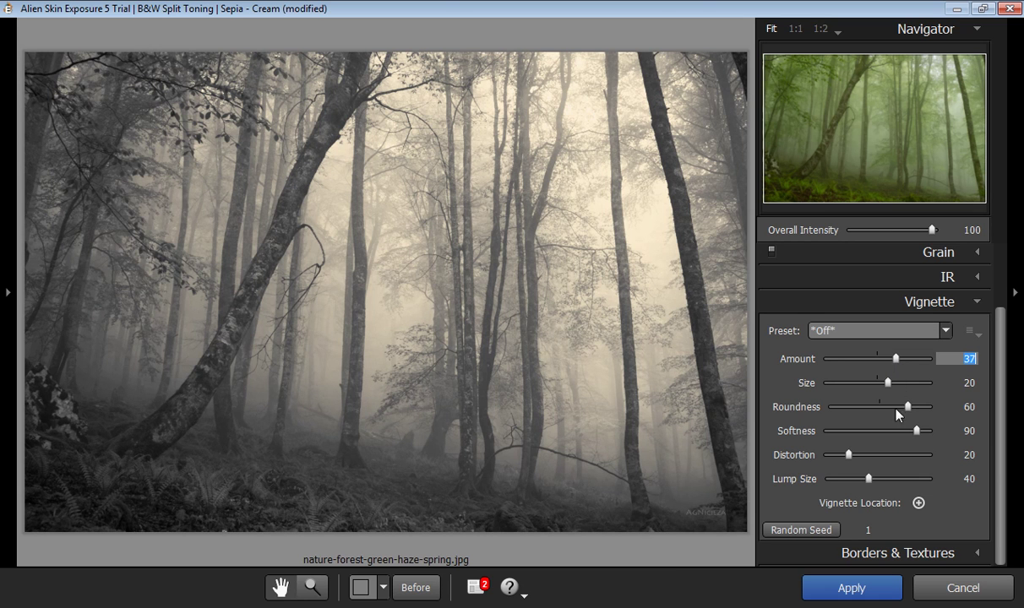
pyautogui.click(972, 303)
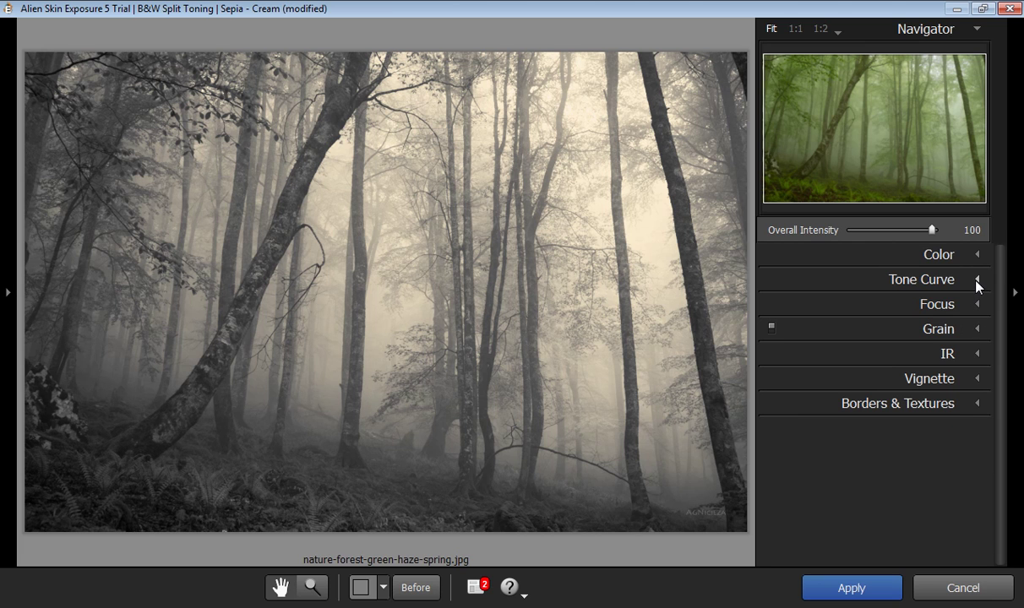
# Step: Lift a highlight point and lower a shadow point on the tone curve, then apply the edit
pyautogui.click(977, 282)
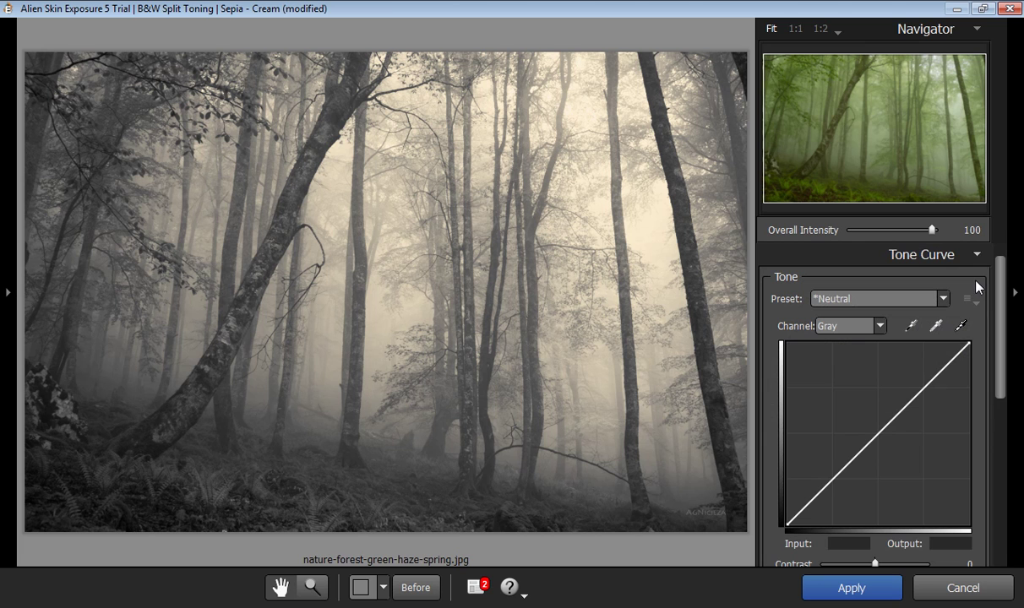
pyautogui.click(922, 388)
pyautogui.moveTo(922, 388); pyautogui.dragTo(922, 384)
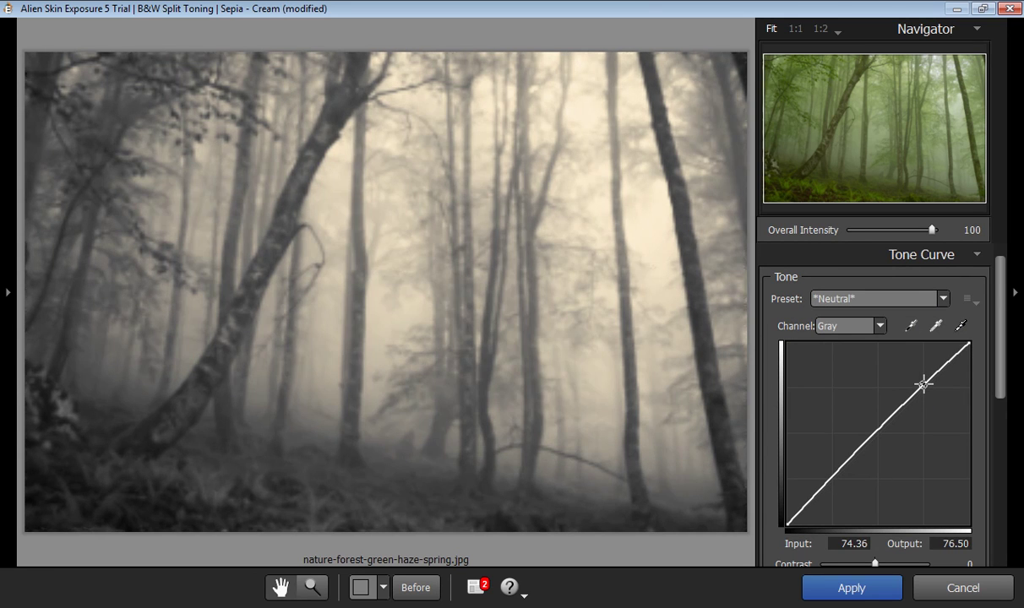
pyautogui.moveTo(832, 484); pyautogui.dragTo(832, 486)
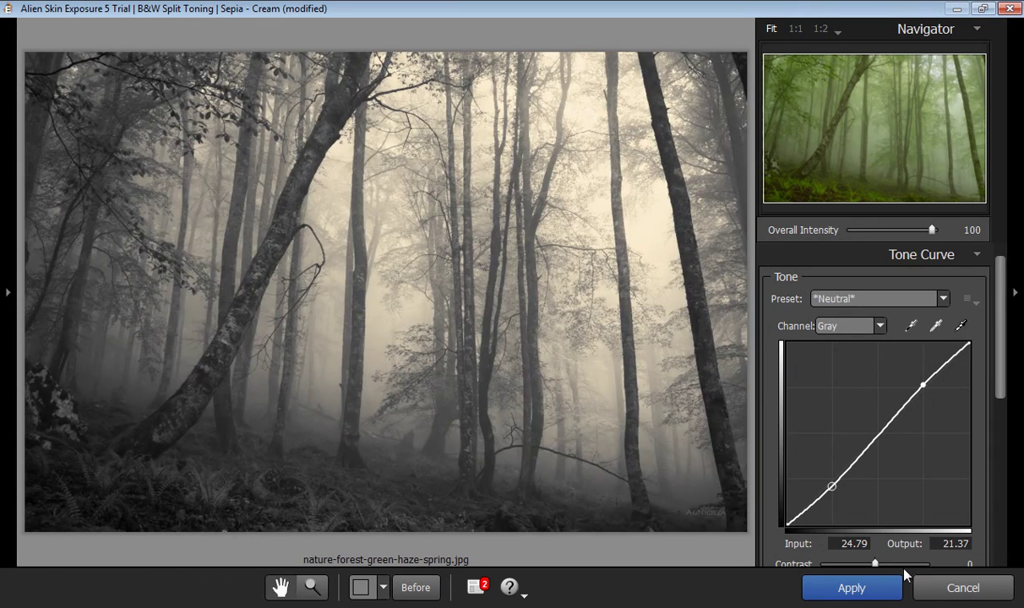
pyautogui.click(852, 589)
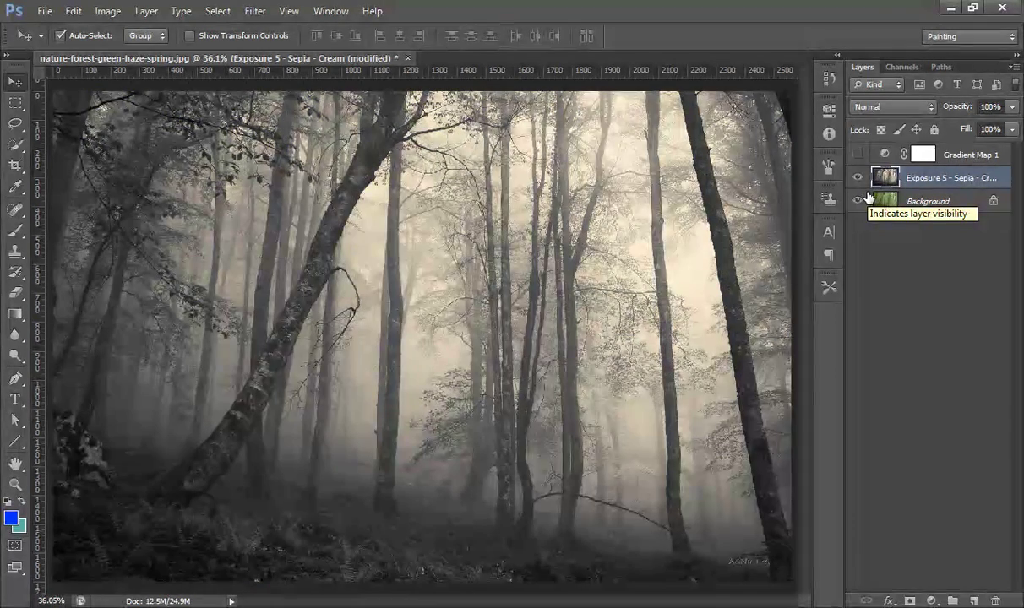
# Step: Compare the Exposure 5 layer against Gradient Map 1, leaving only Exposure 5 visible
pyautogui.click(858, 179)
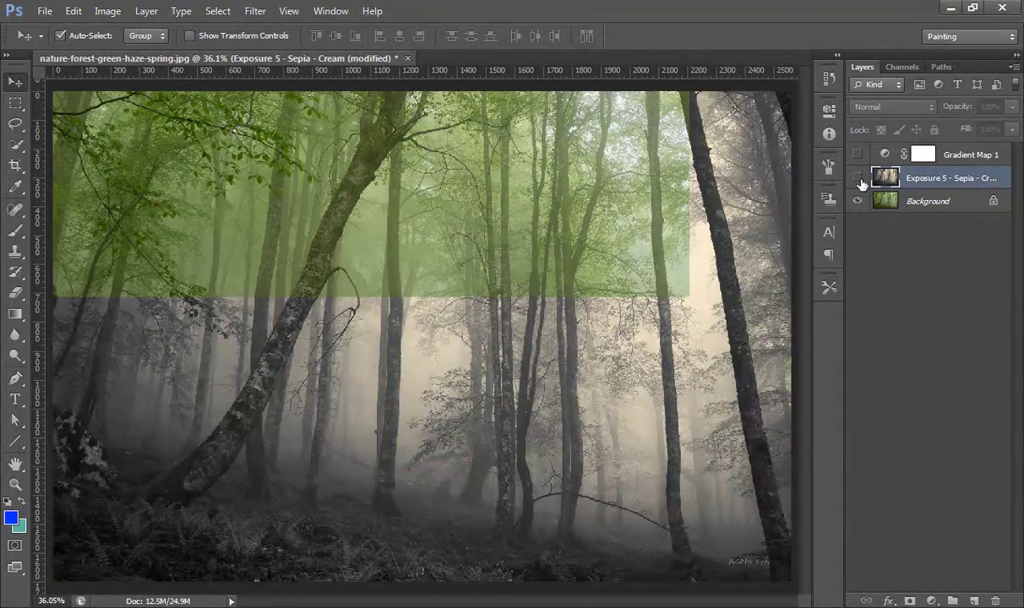
pyautogui.click(858, 156)
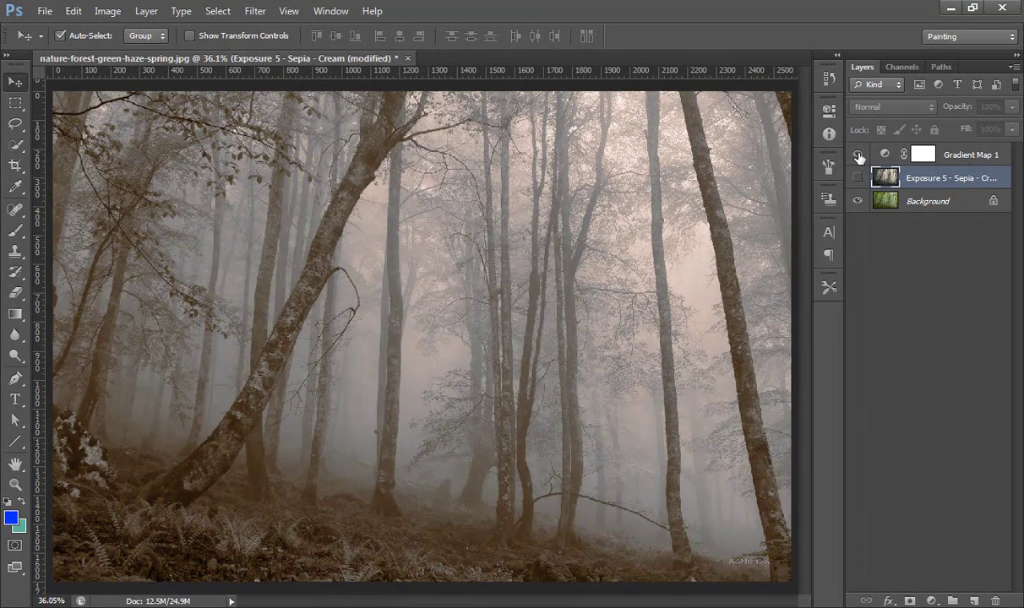
pyautogui.click(858, 155)
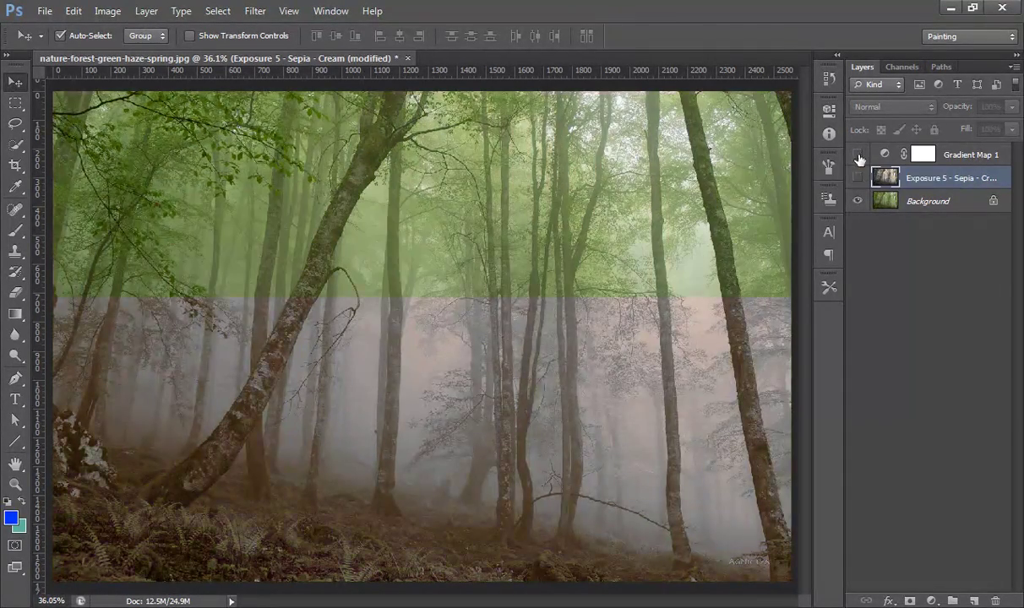
pyautogui.click(858, 178)
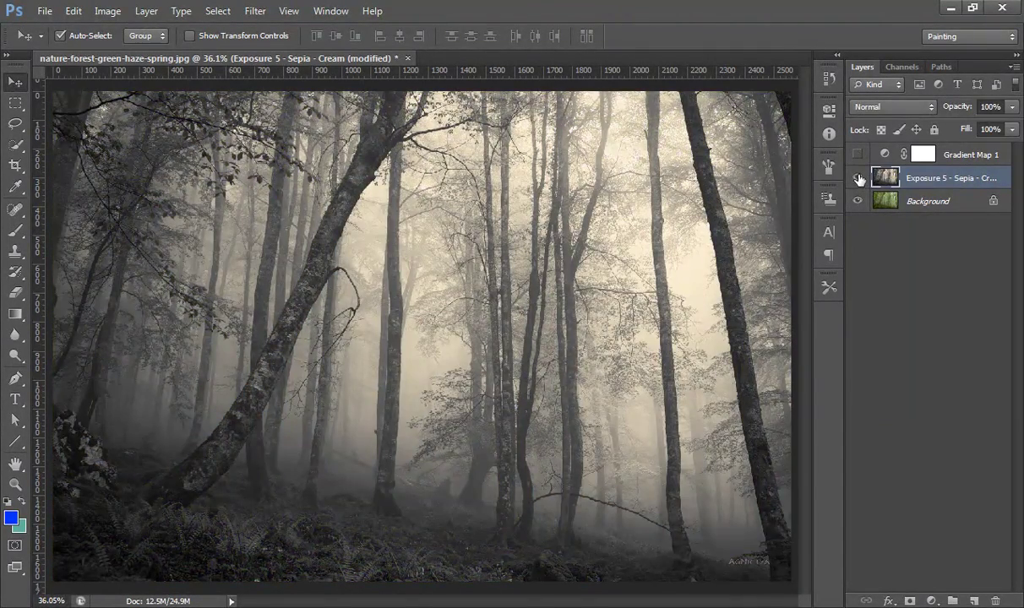